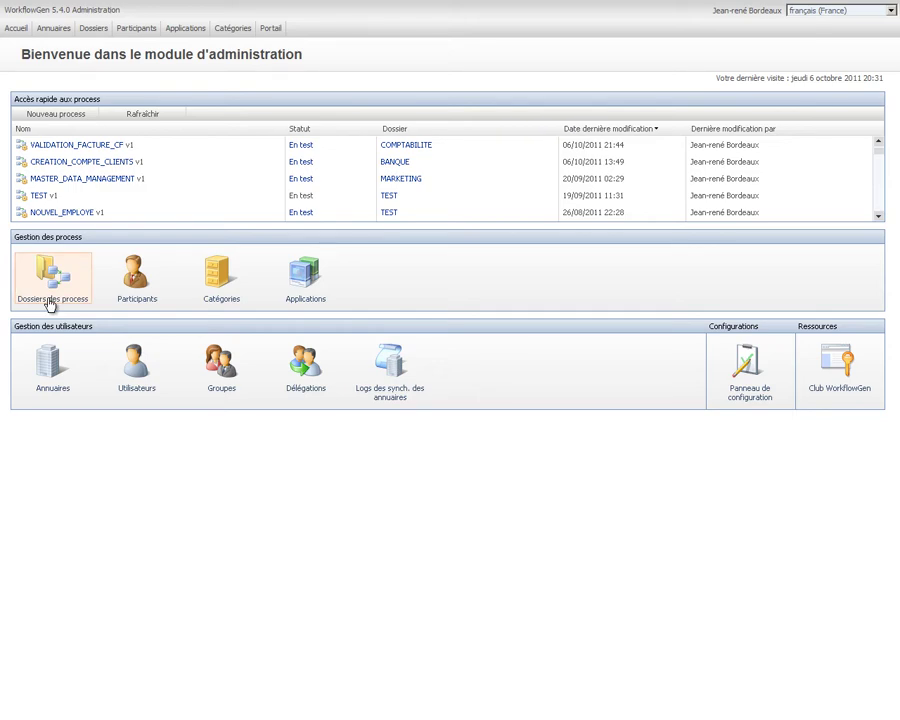
# Step: Open version 1 of the VALIDATION_FACTURE_CF process in the COMPTABILITE process folder
pyautogui.click(50, 303)
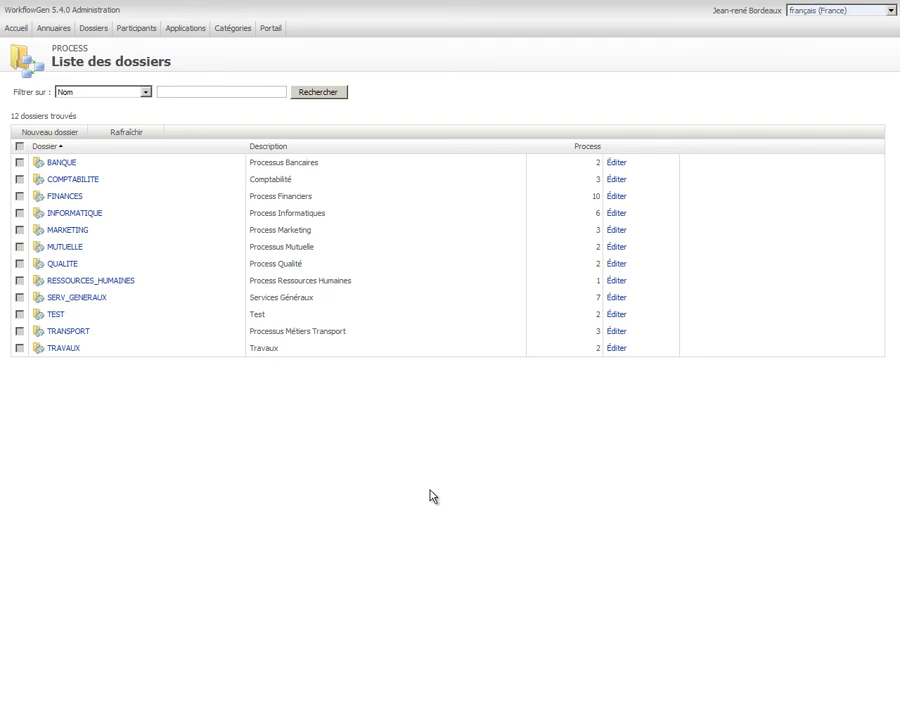
pyautogui.click(66, 181)
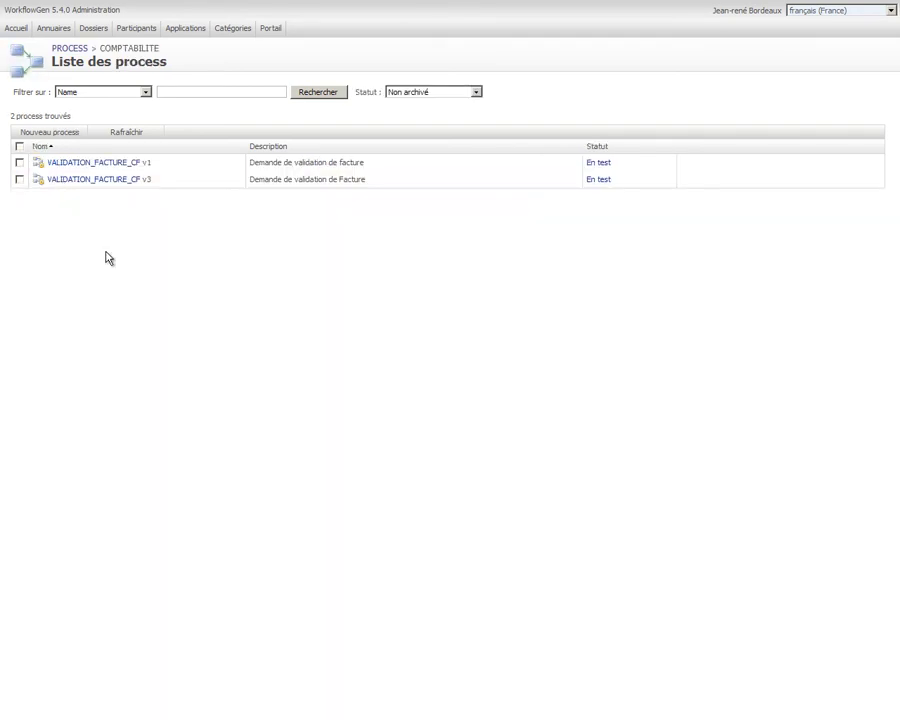
pyautogui.click(104, 163)
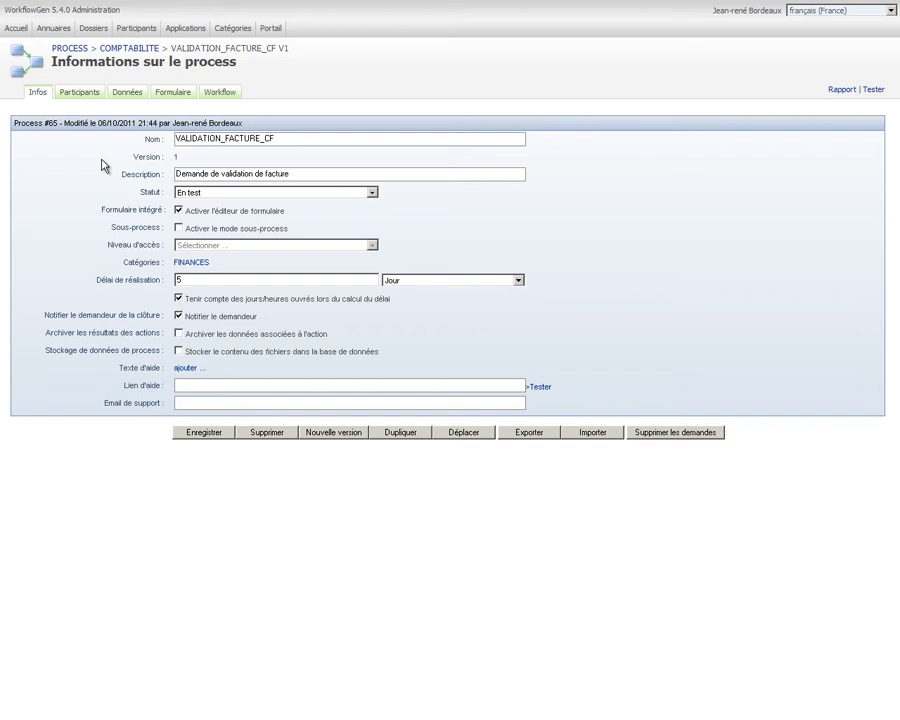
# Step: Look at the status choices of the process and the options for deleting its requests, closing both without making changes
pyautogui.click(238, 193)
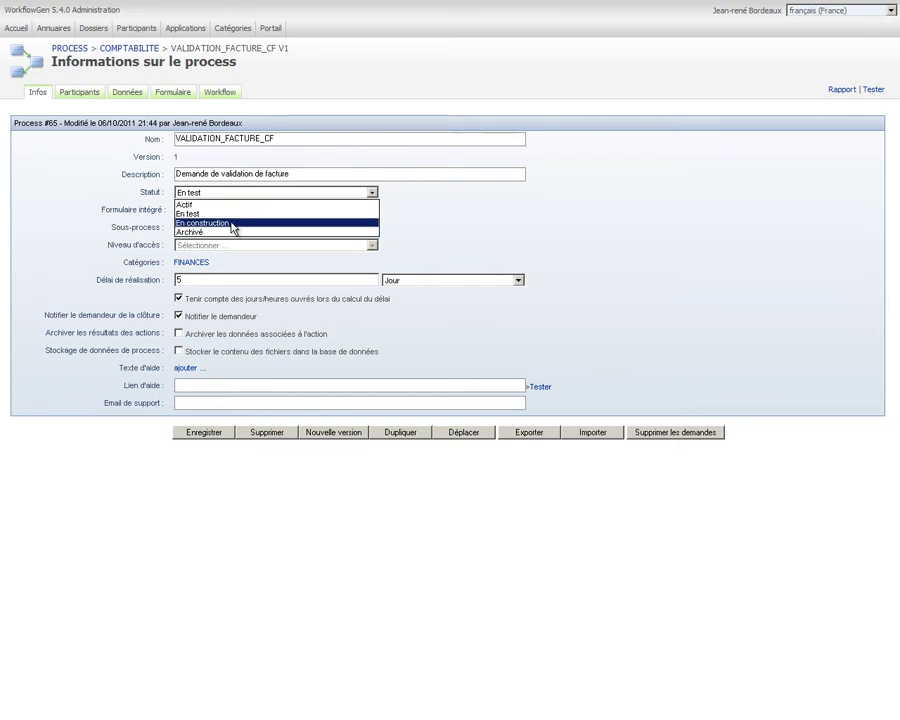
pyautogui.click(40, 227)
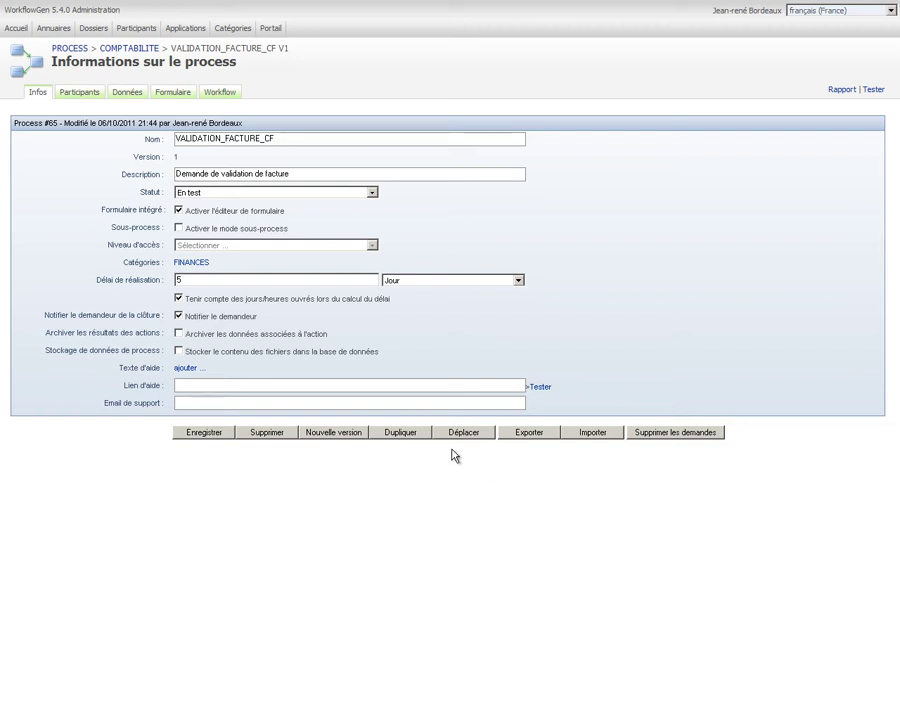
pyautogui.click(385, 433)
pyautogui.click(650, 438)
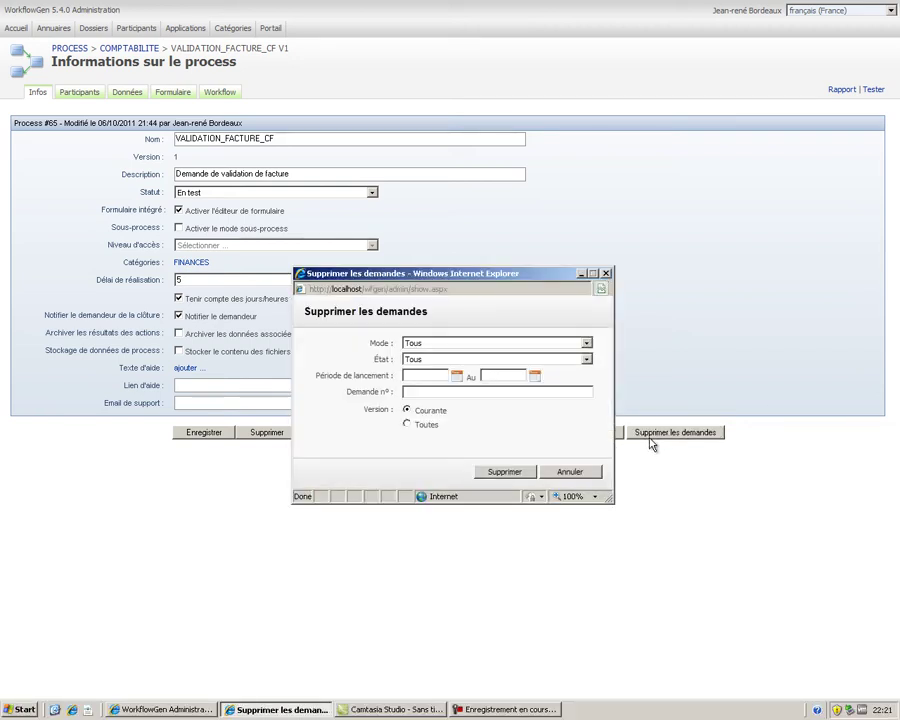
pyautogui.click(606, 273)
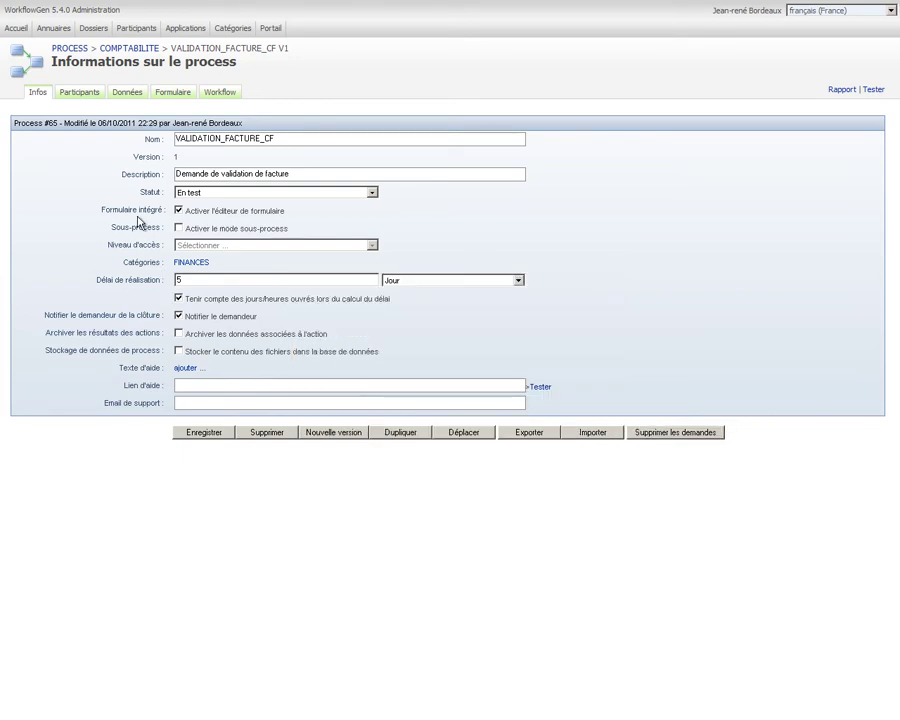
# Step: Review the list of process participants and the settings of the TRESORIER participant, closing them without edits
pyautogui.click(82, 93)
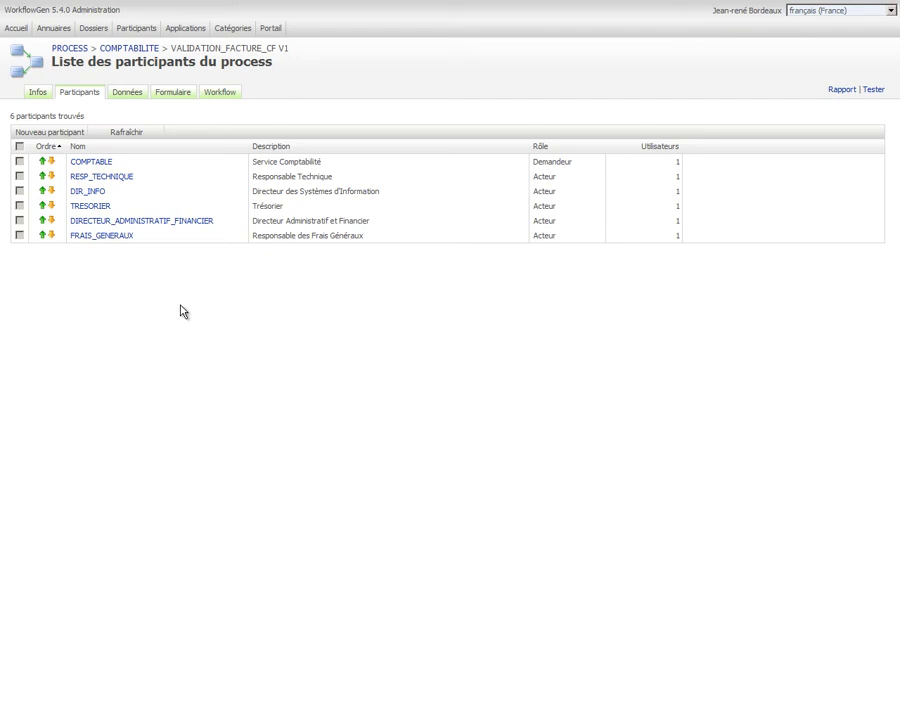
pyautogui.click(91, 207)
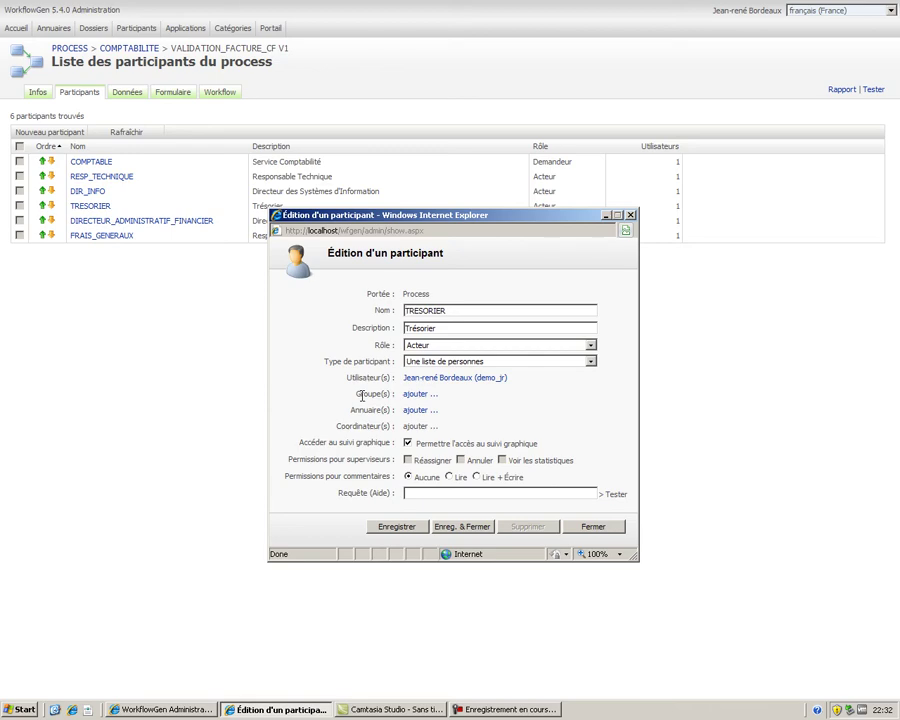
pyautogui.click(605, 530)
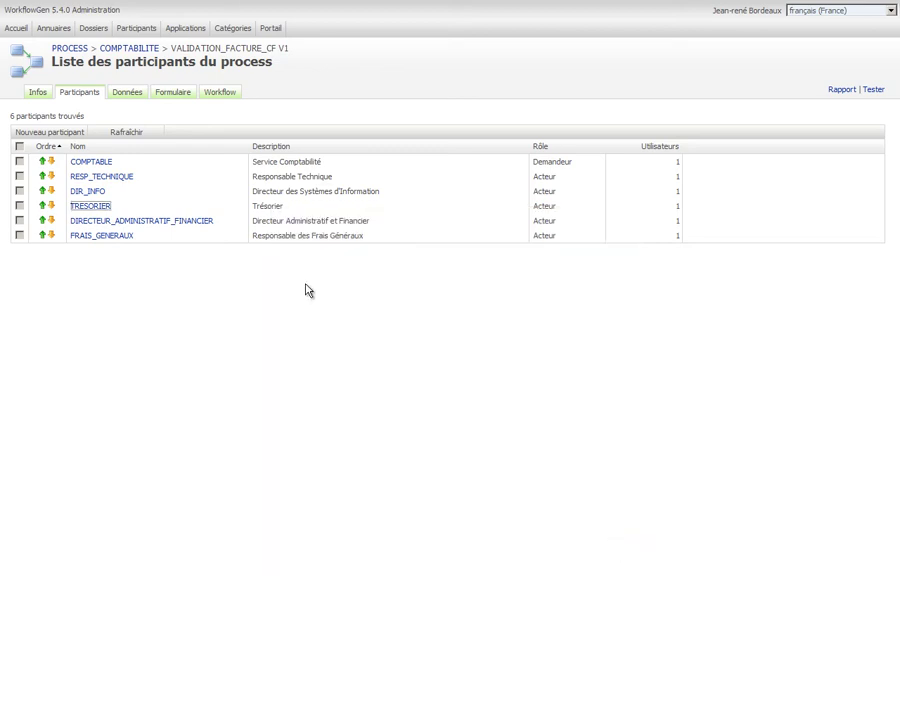
# Step: Review the list of process data and the settings offered for adding a new data item
pyautogui.click(127, 97)
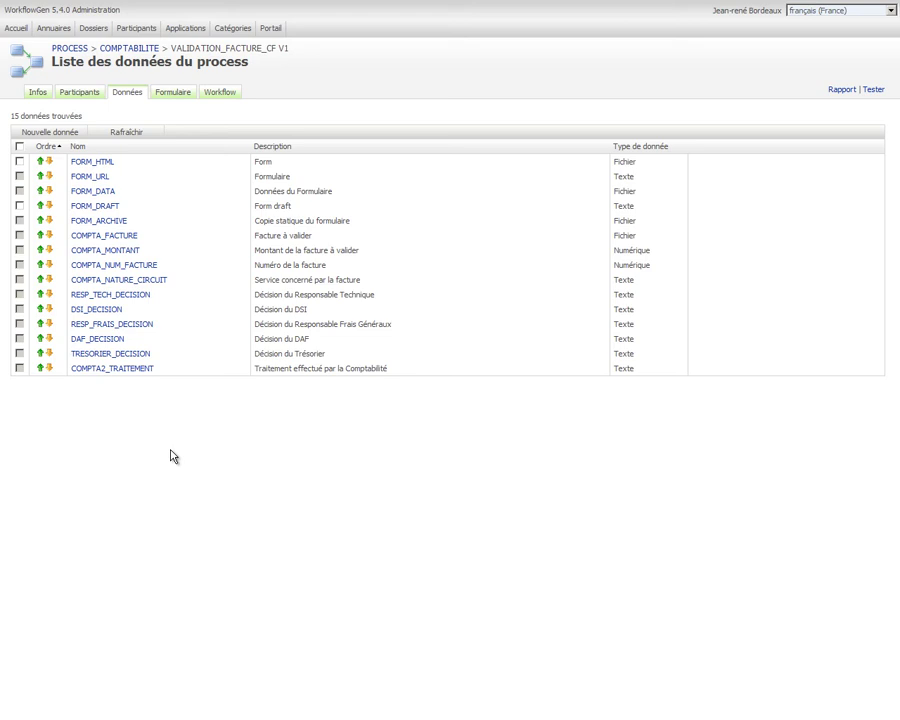
pyautogui.click(33, 132)
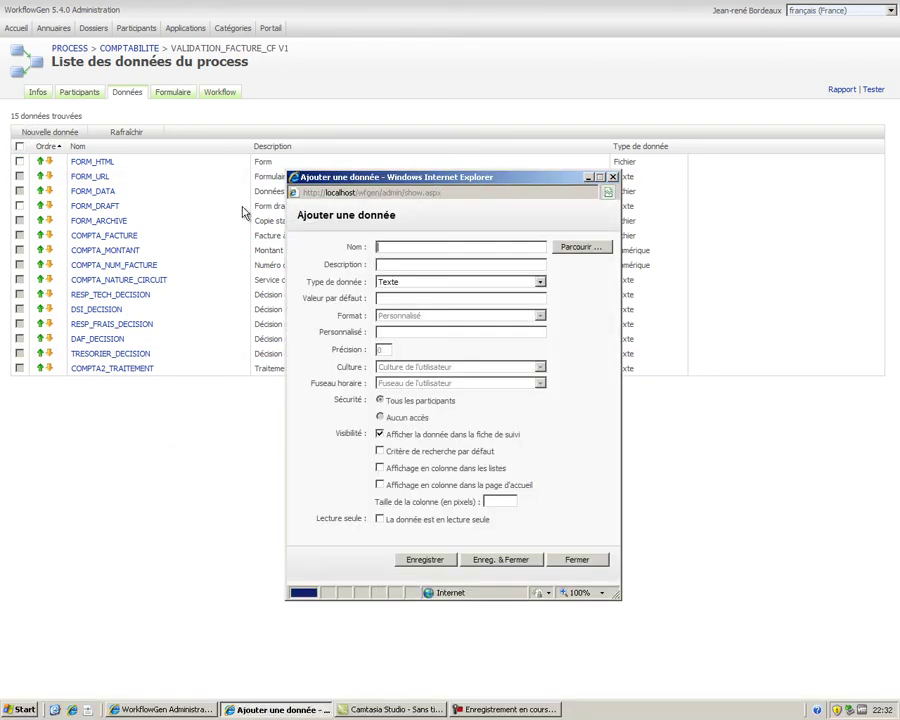
pyautogui.click(565, 255)
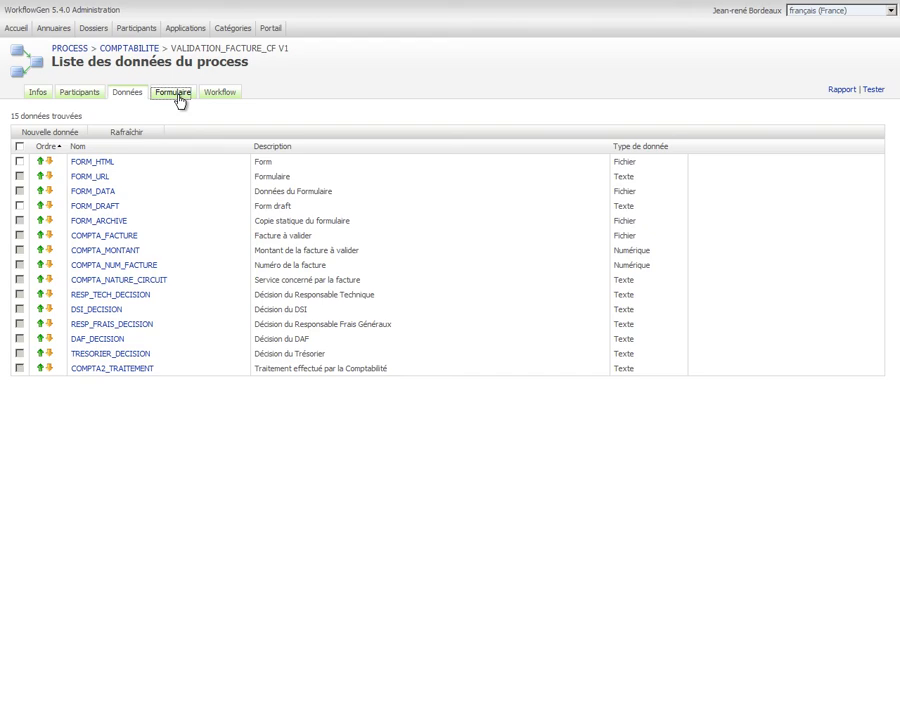
# Step: Open the process form and look through the available form styles and the section and field tools
pyautogui.click(178, 96)
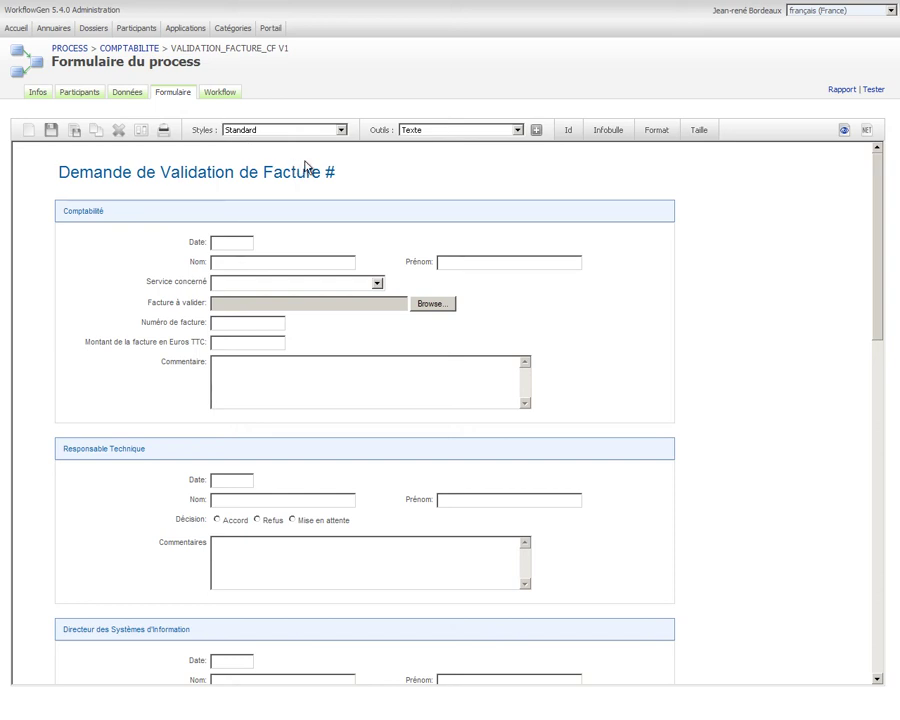
pyautogui.click(339, 130)
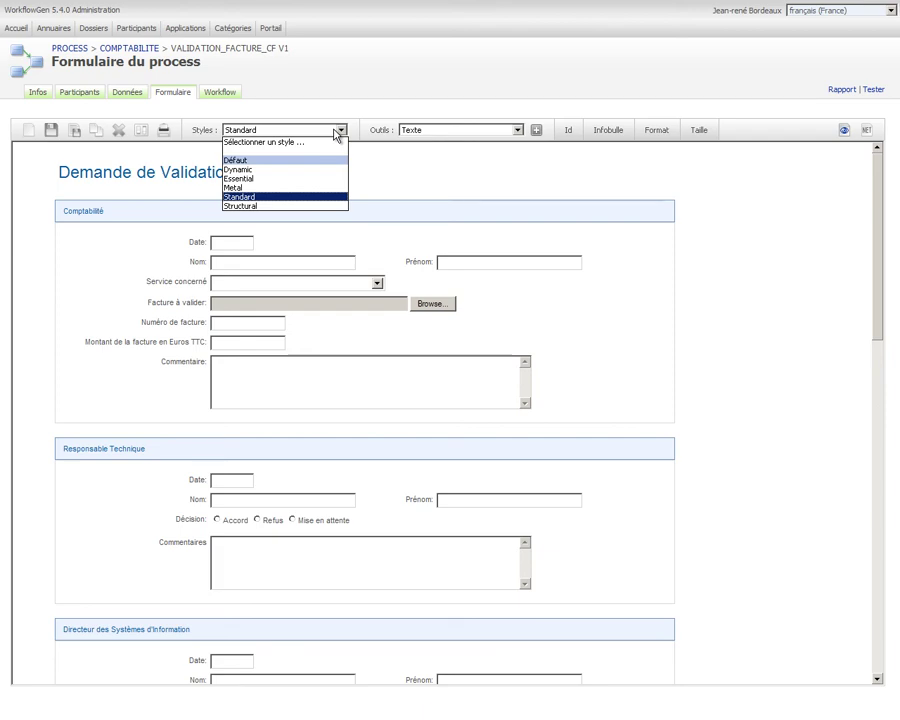
pyautogui.click(458, 131)
pyautogui.click(457, 94)
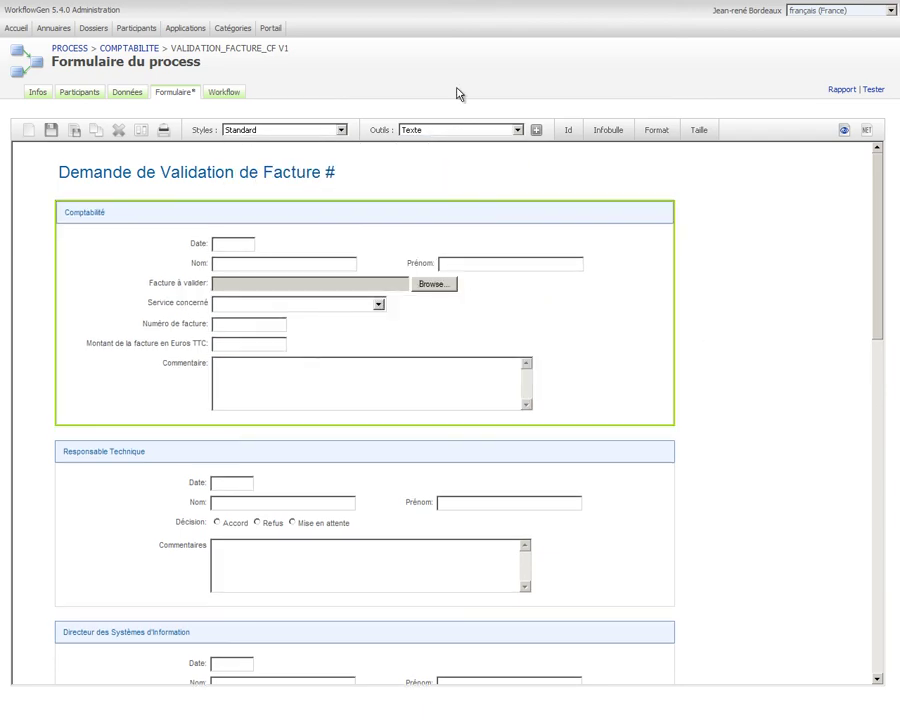
pyautogui.click(517, 130)
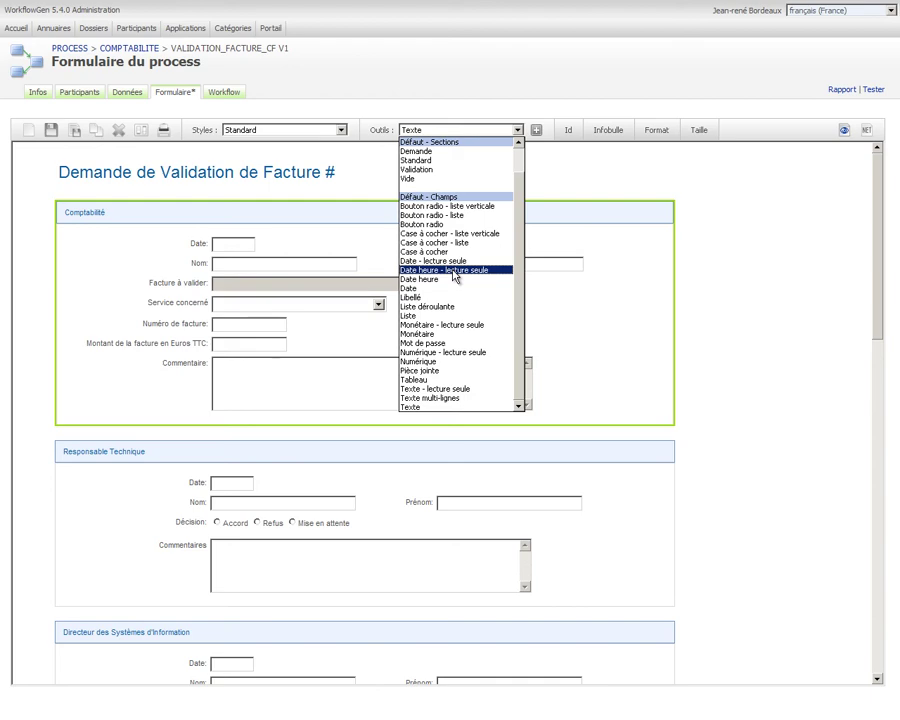
pyautogui.click(743, 259)
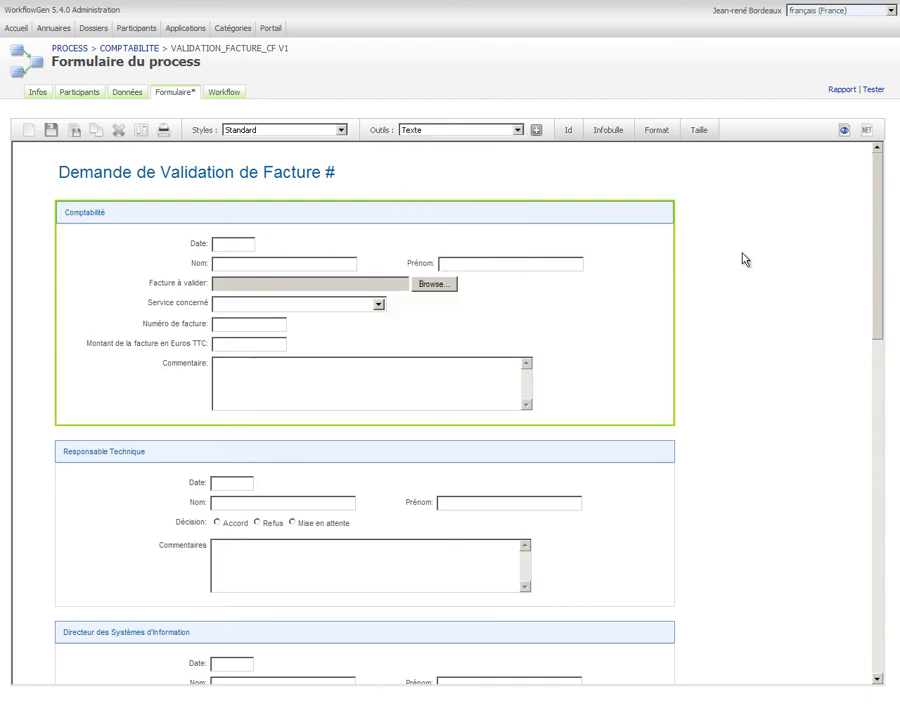
# Step: Move the Comptabilité section below Responsable Technique and bring it back above that section
pyautogui.moveTo(625, 218); pyautogui.dragTo(607, 587)
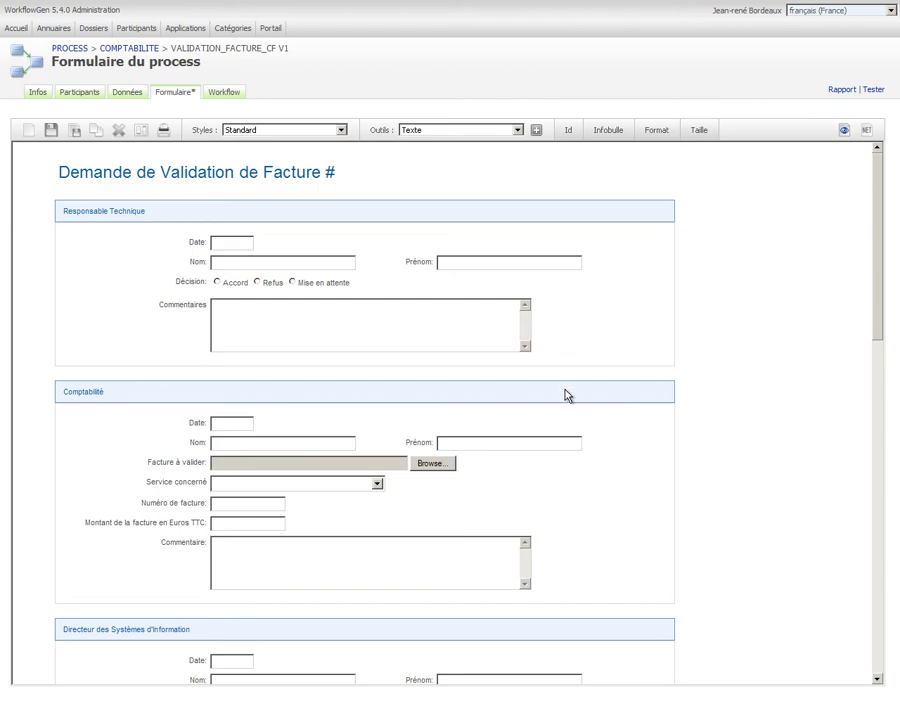
pyautogui.moveTo(567, 394); pyautogui.dragTo(552, 144)
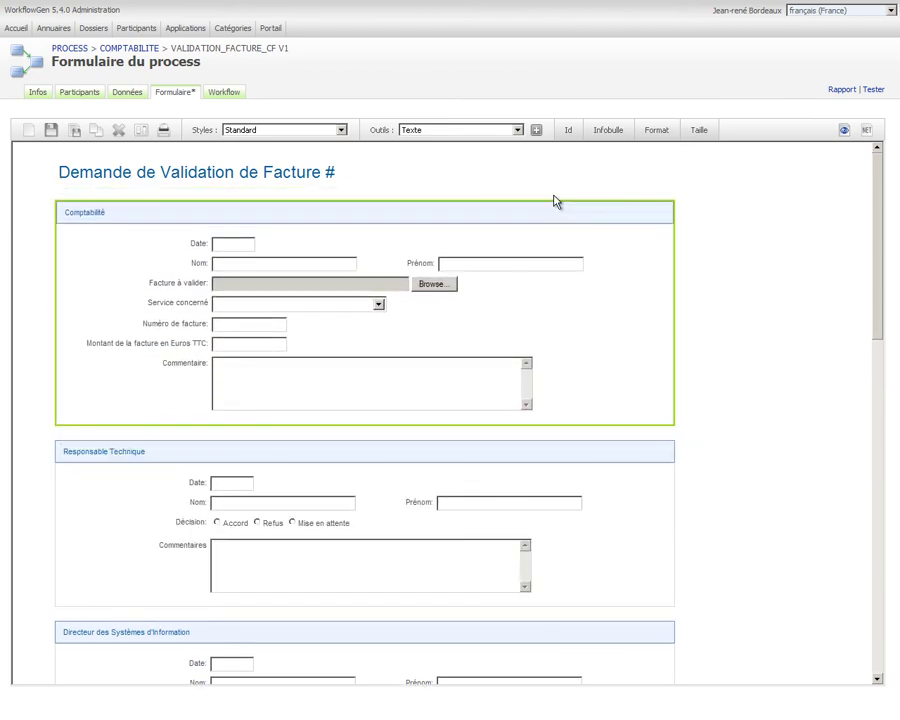
# Step: Examine the form fields' identifiers, tooltips, formats and sizes, including the format choices for the Comptabilité date
pyautogui.click(568, 131)
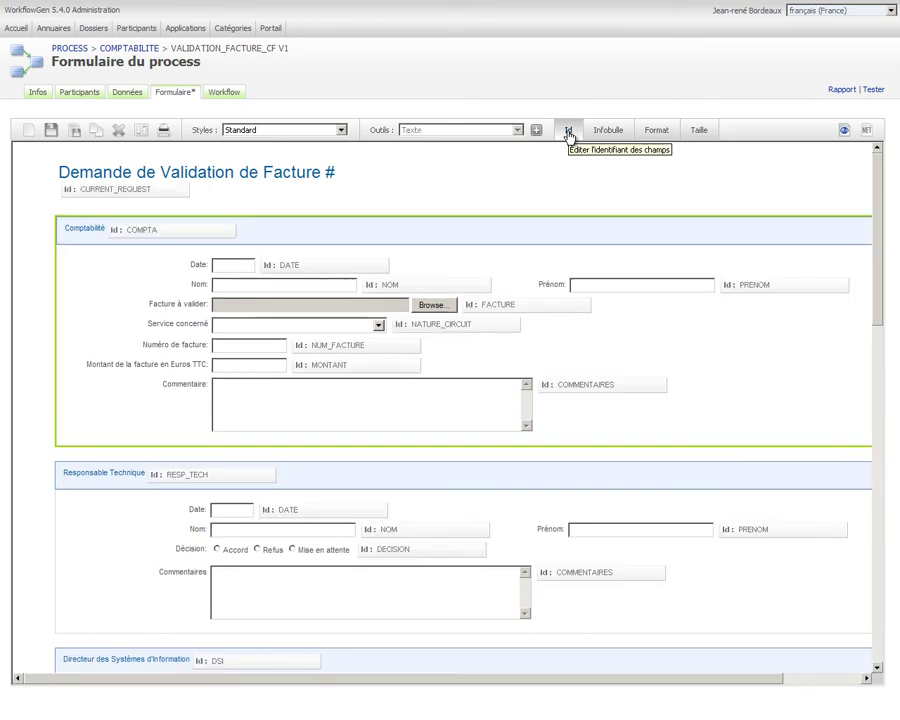
pyautogui.click(604, 133)
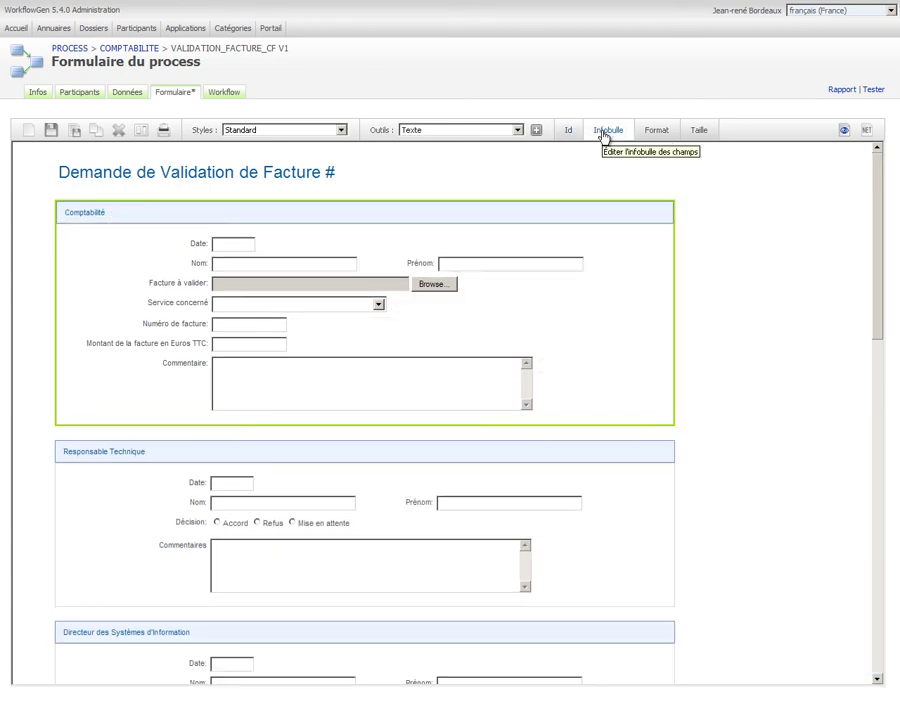
pyautogui.click(604, 133)
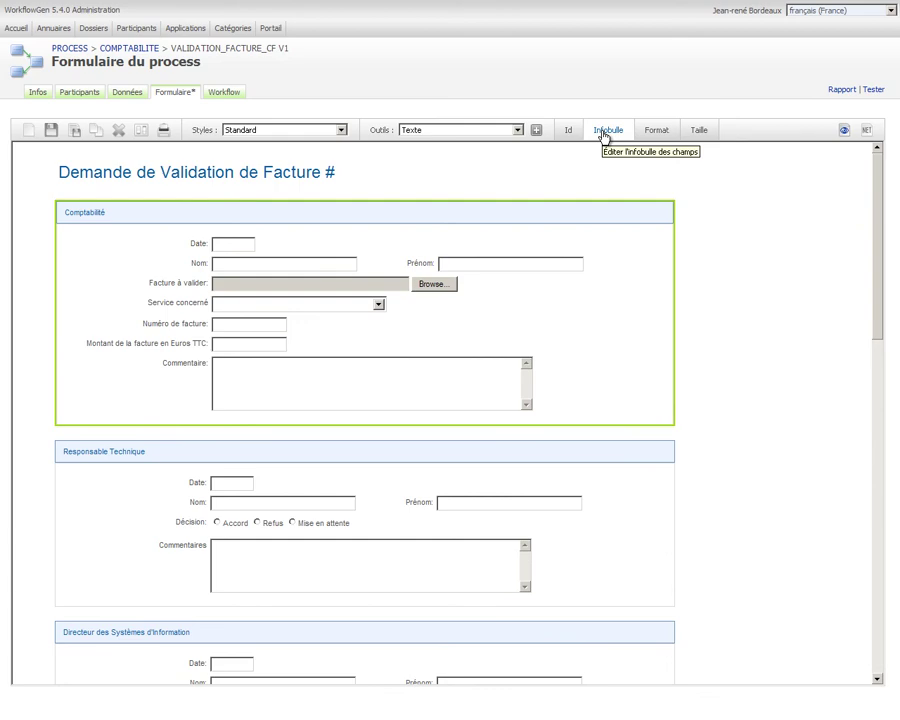
pyautogui.click(656, 131)
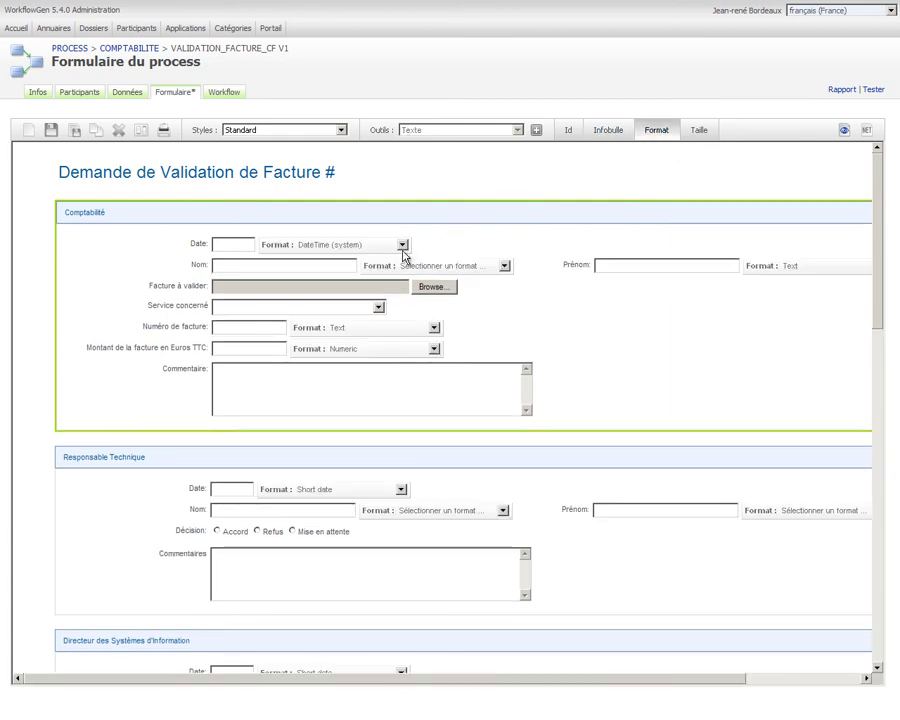
pyautogui.click(401, 245)
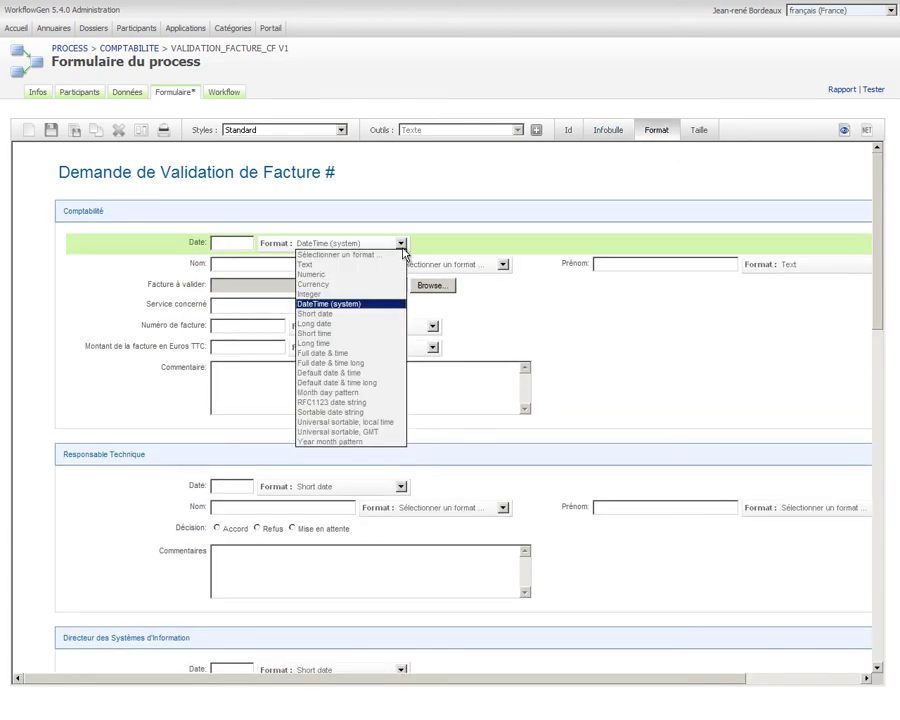
pyautogui.click(402, 247)
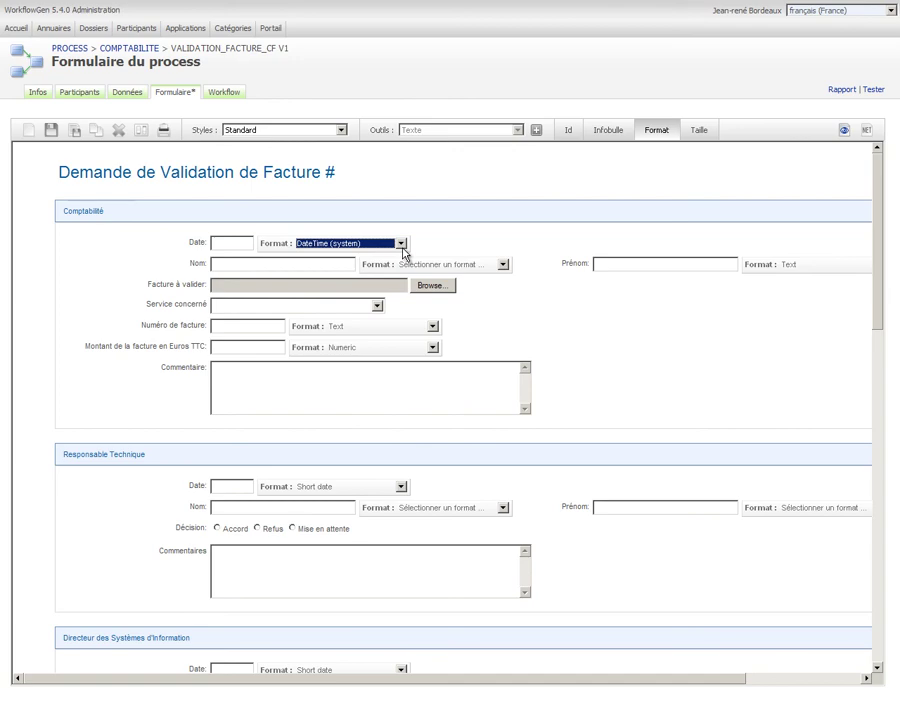
pyautogui.click(660, 136)
pyautogui.click(700, 134)
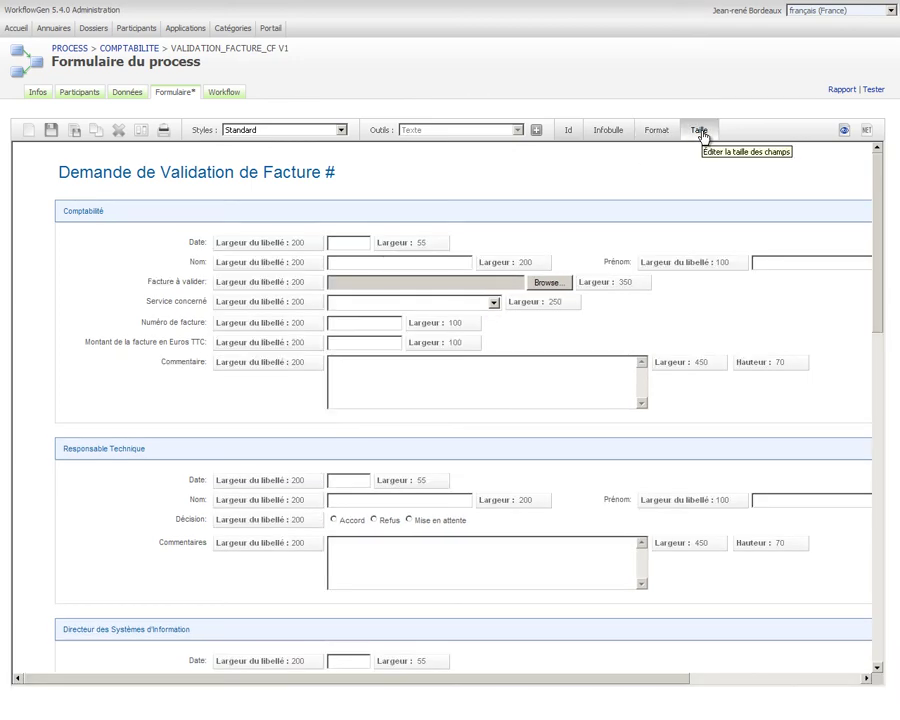
pyautogui.click(700, 131)
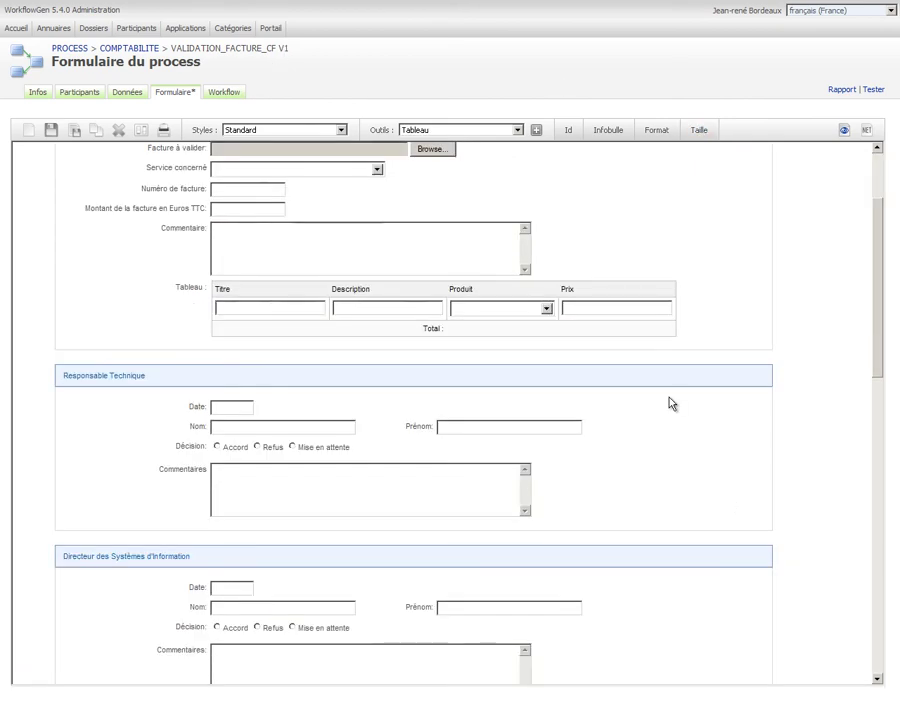
# Step: Examine the validation parameters and custom attributes of the Commentaire field in the Comptabilité section
pyautogui.click(540, 232)
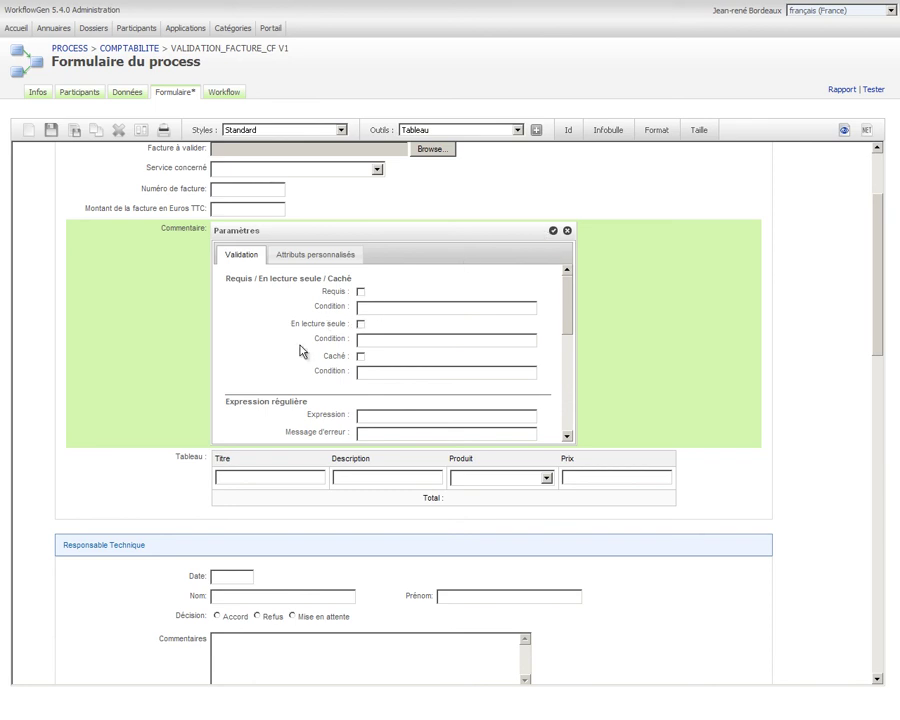
pyautogui.click(298, 256)
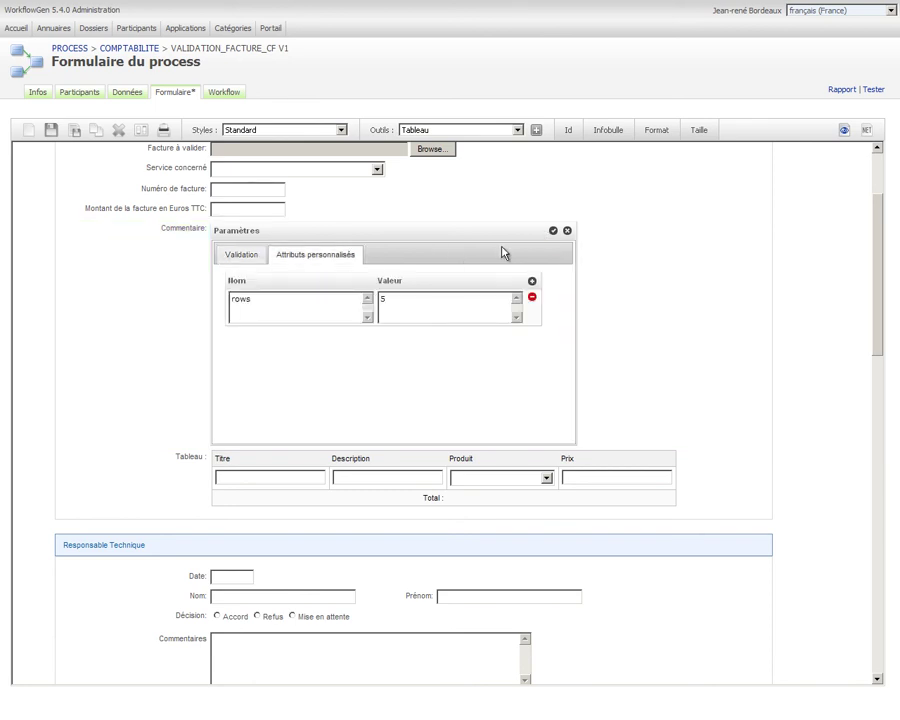
pyautogui.click(553, 230)
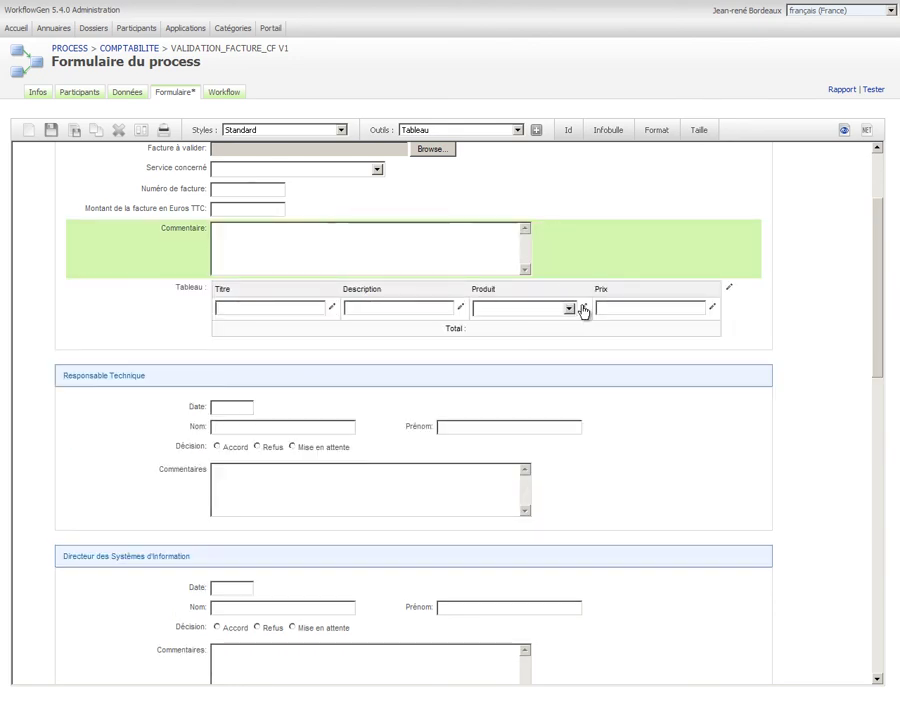
# Step: Examine the list elements and data binding parameters of the Produit column in the form's table
pyautogui.click(584, 310)
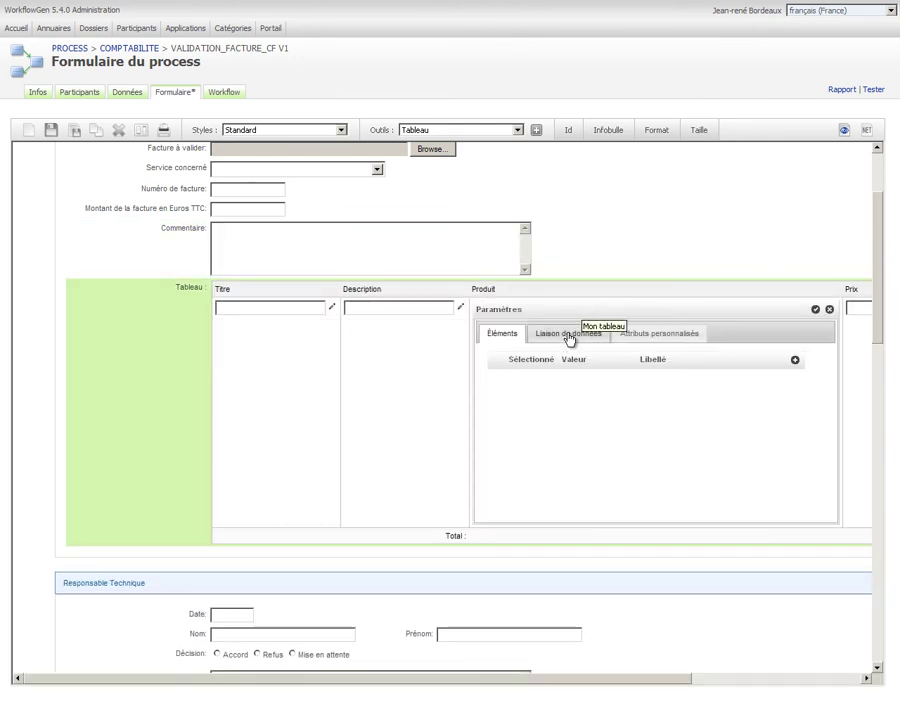
pyautogui.click(568, 334)
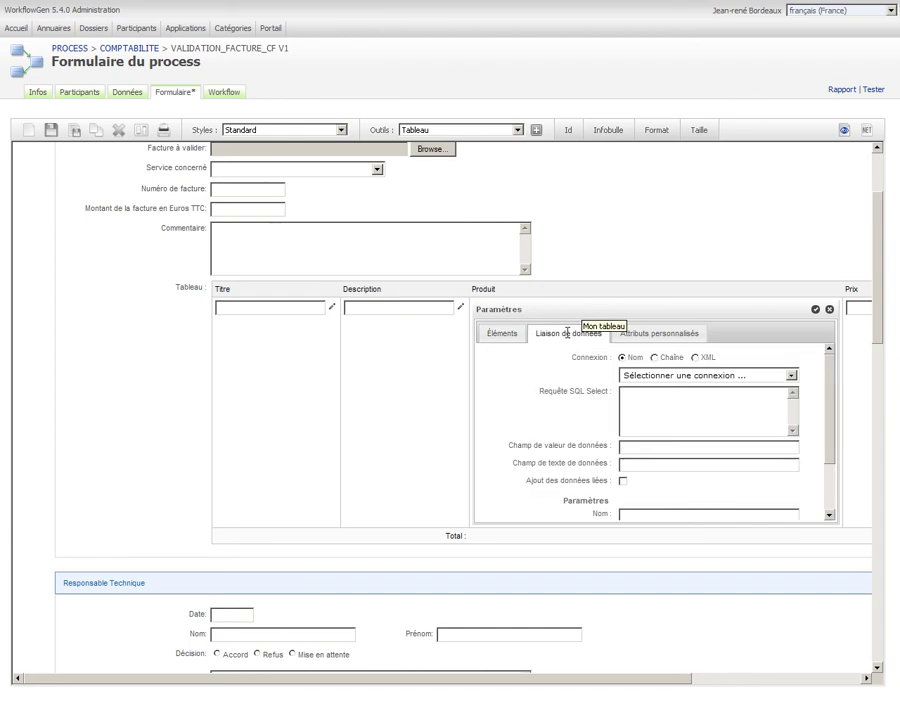
pyautogui.click(814, 310)
# Step: Open the process workflow diagram, saving the form modifications
pyautogui.click(238, 94)
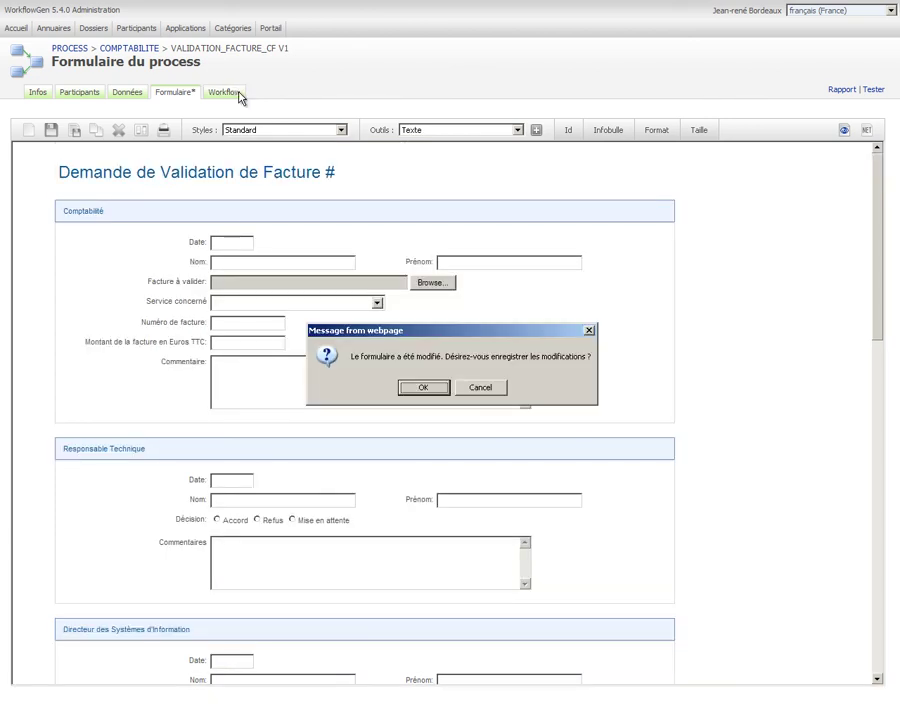
pyautogui.click(424, 388)
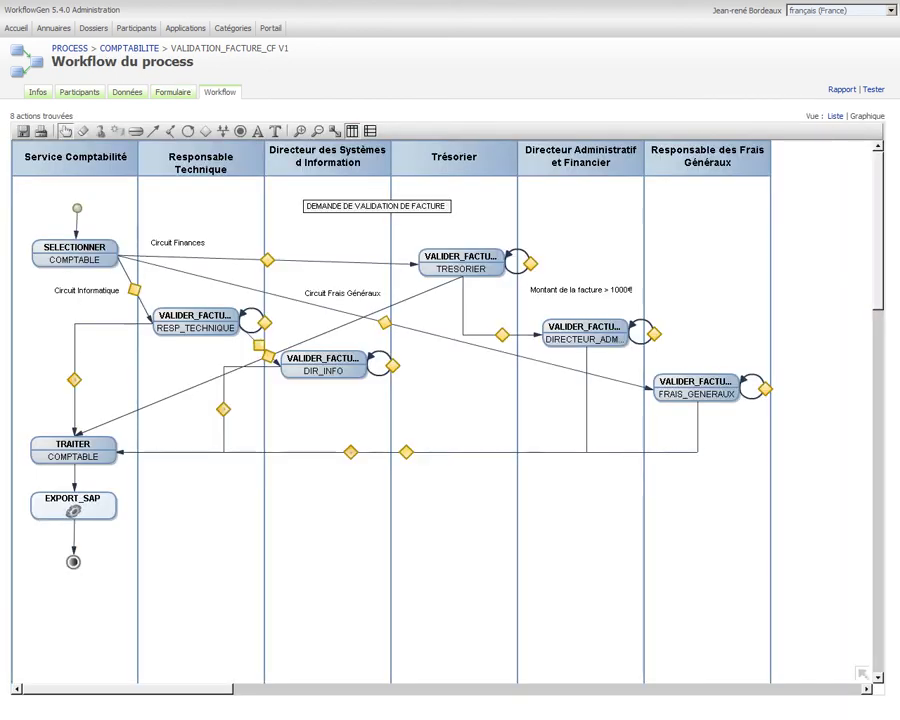
# Step: Select the SELECTIONNER action in the diagram and examine the detailed process report, from warnings and usage through general information, participants and data
pyautogui.doubleClick(61, 265)
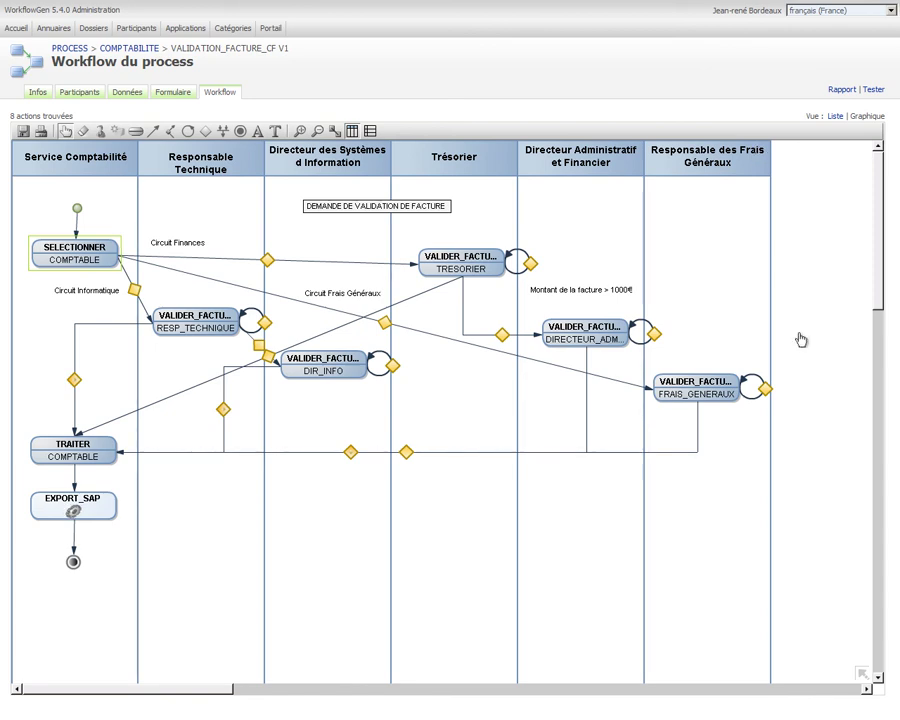
pyautogui.click(841, 89)
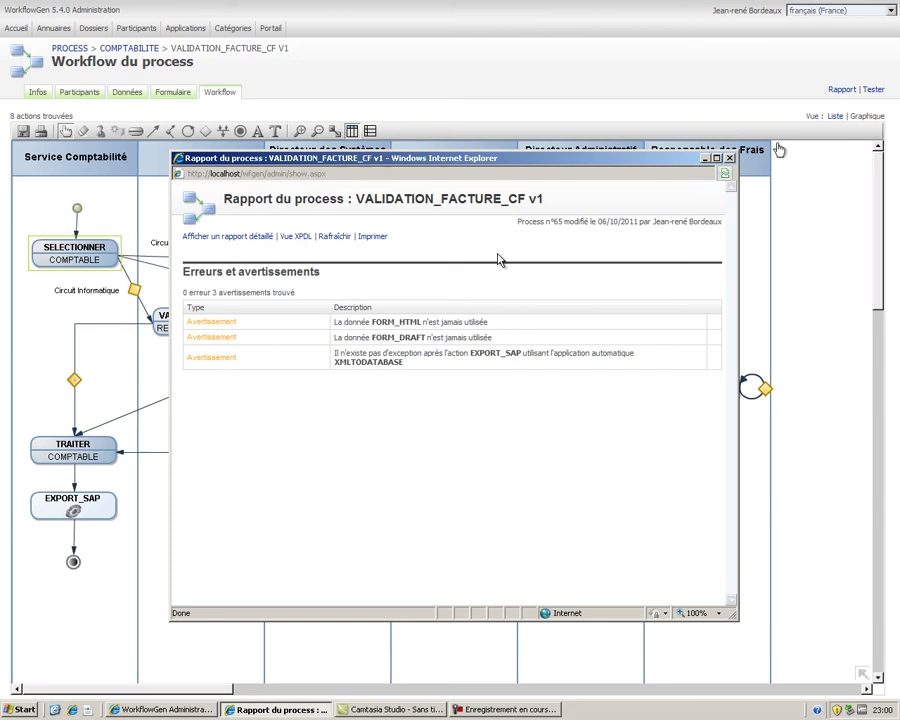
pyautogui.click(242, 239)
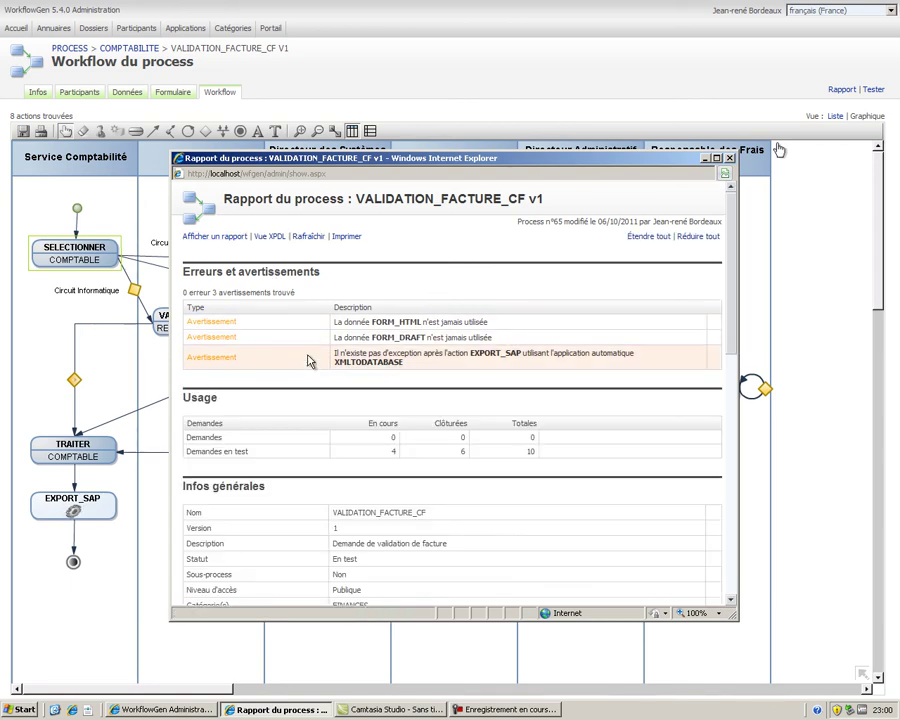
pyautogui.scroll(-1, 307, 405)
pyautogui.scroll(-10, 307, 405)
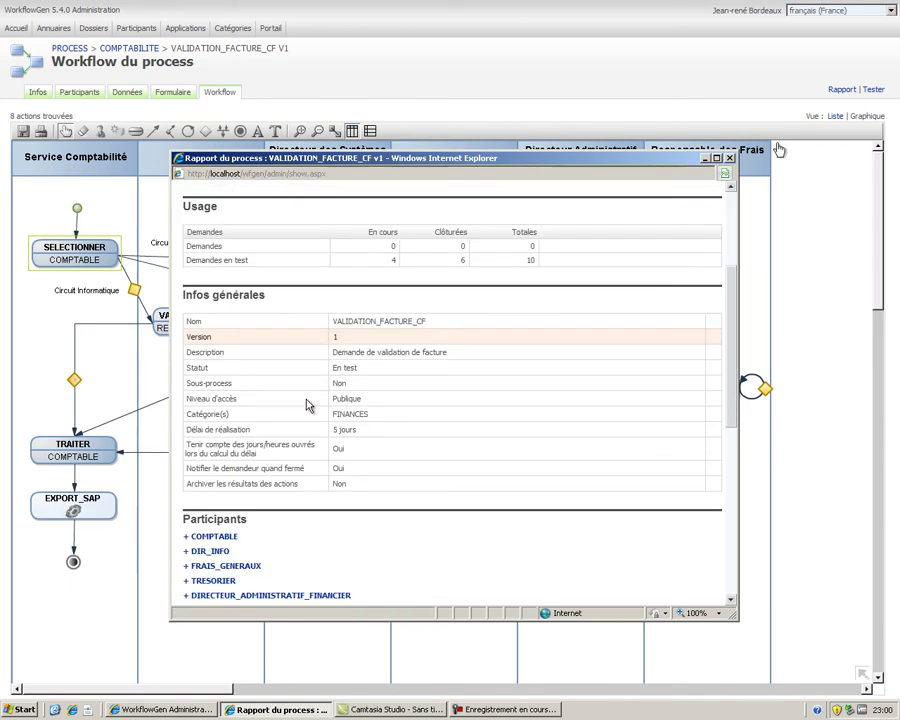
pyautogui.scroll(-2, 309, 405)
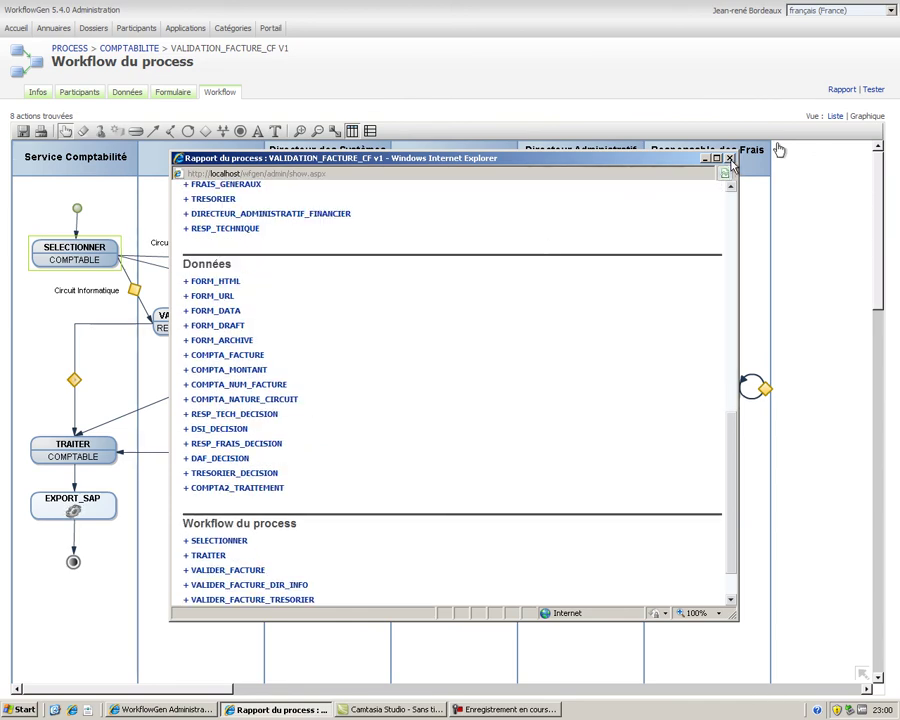
pyautogui.click(731, 159)
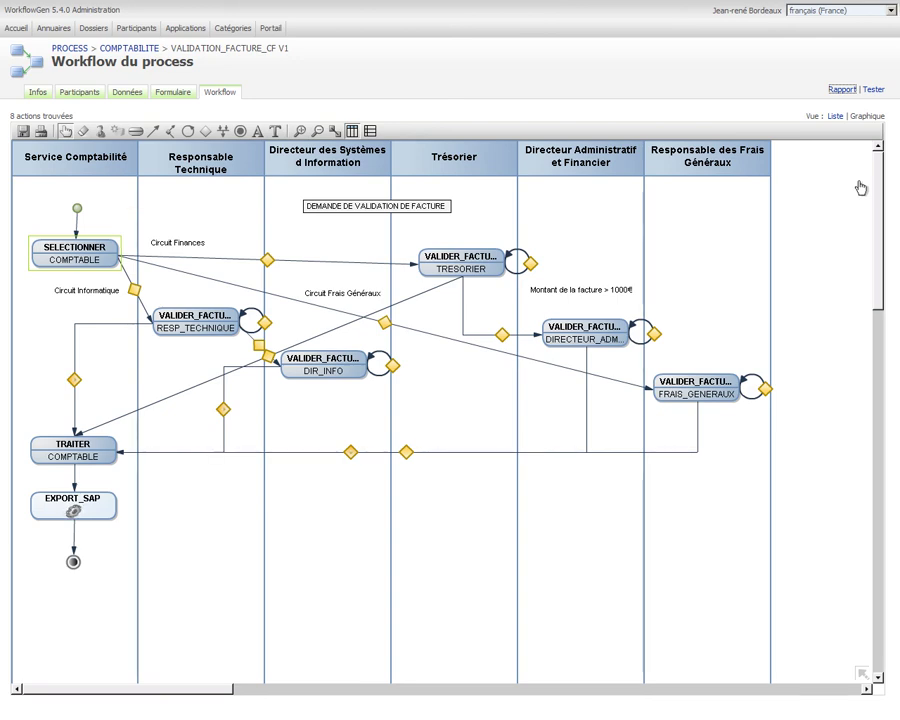
# Step: Launch a test of the VALIDATION_FACTURE_CF process
pyautogui.click(873, 90)
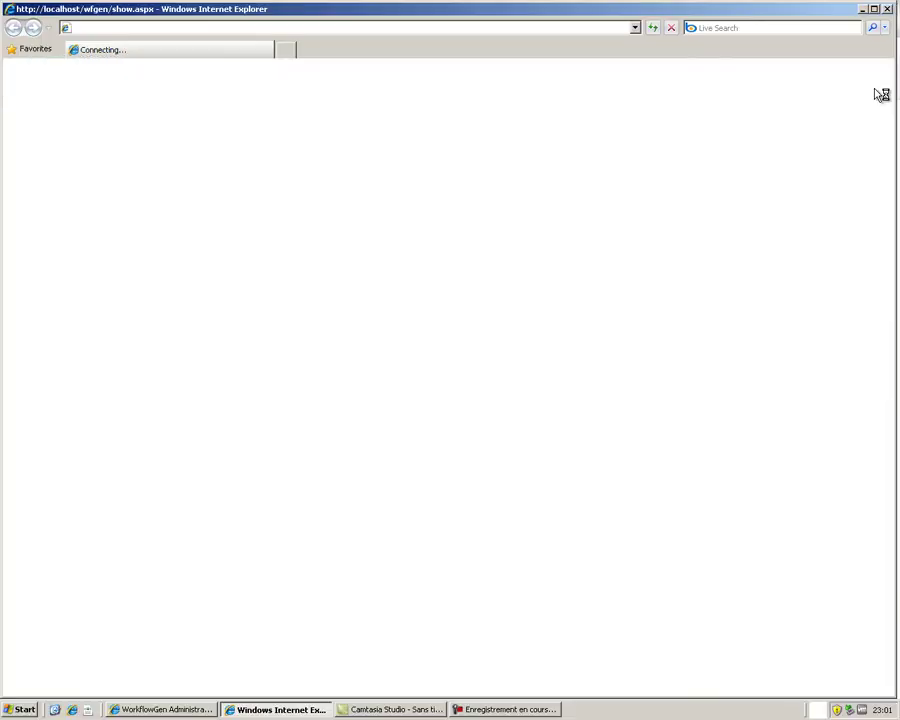